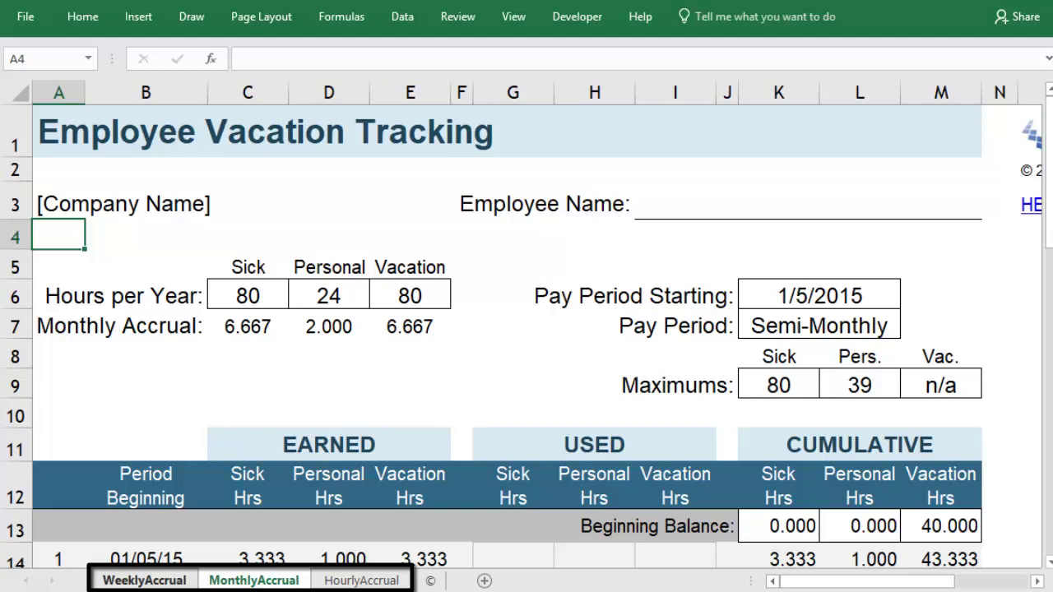
- Create a copy of the WeeklyAccrual worksheet in the same workbook, placed before the © sheet
click(143, 581)
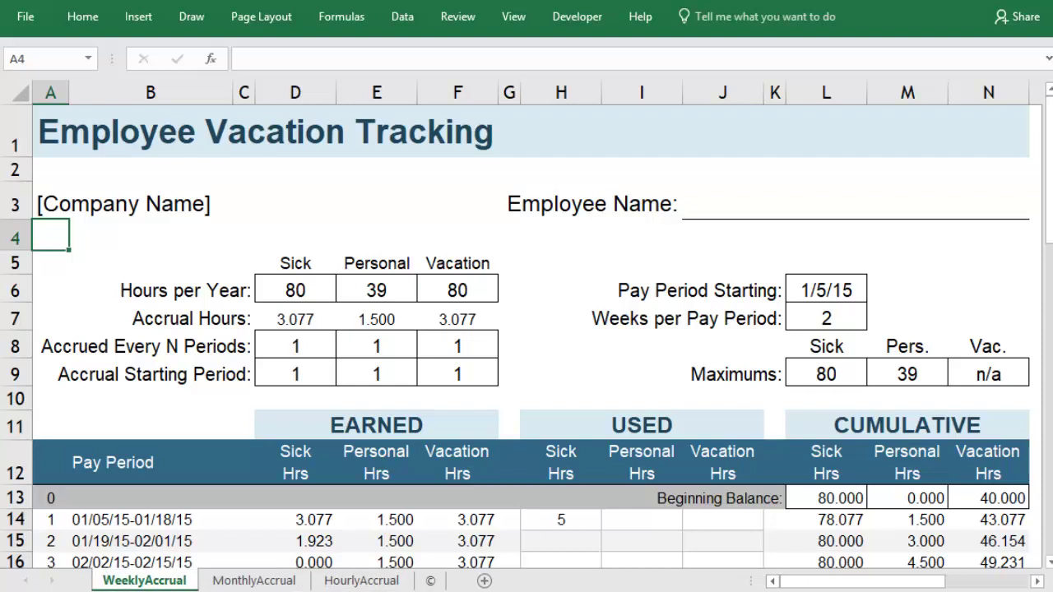
right_click(191, 579)
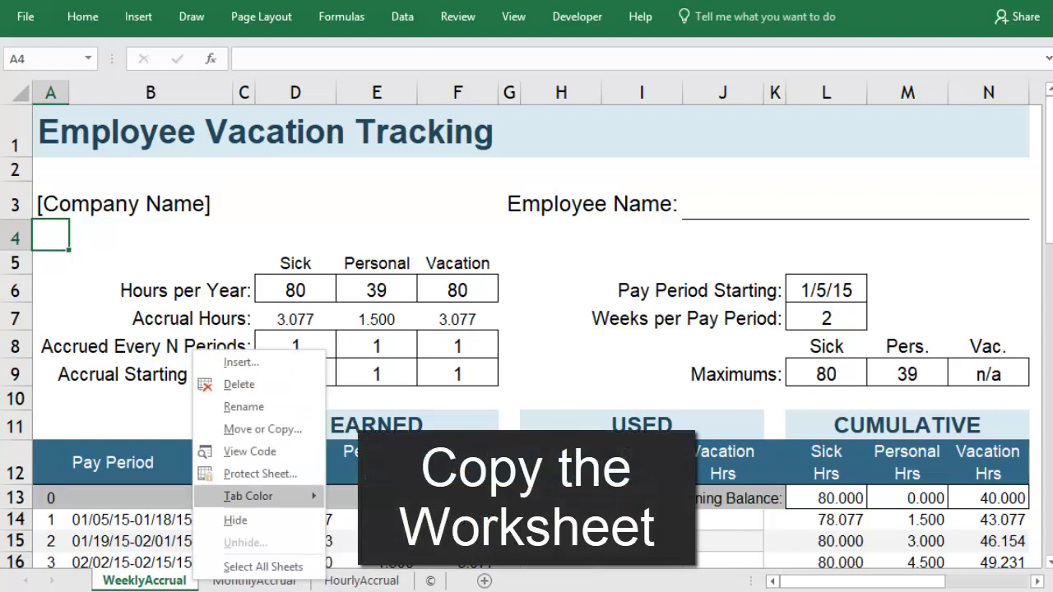
click(263, 429)
click(102, 494)
click(131, 429)
click(235, 522)
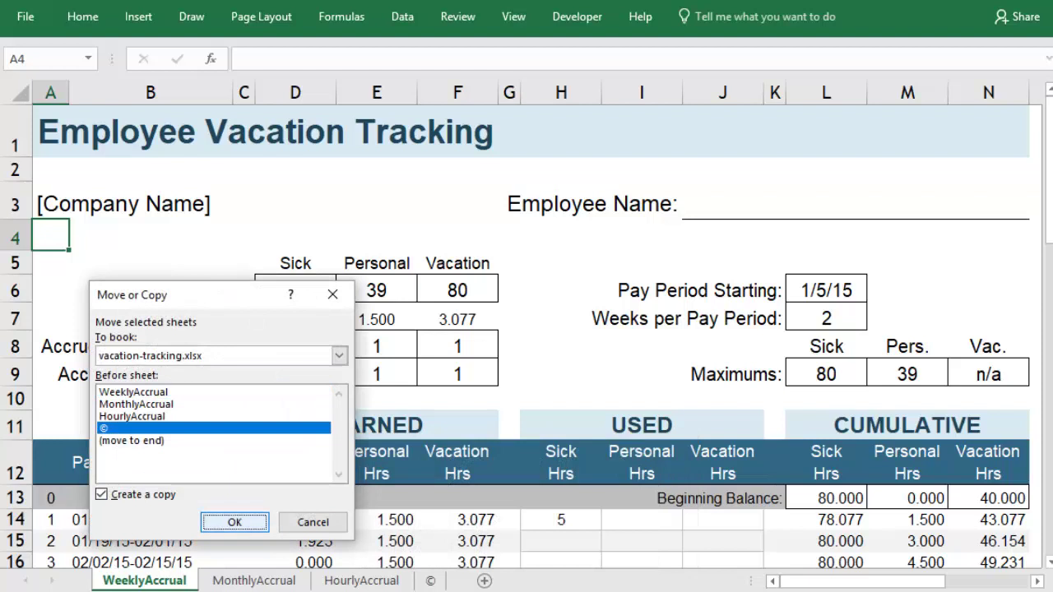
key(Return)
- Rename the copied worksheet as 2018
double_click(477, 581)
text(2018)
key(Return)
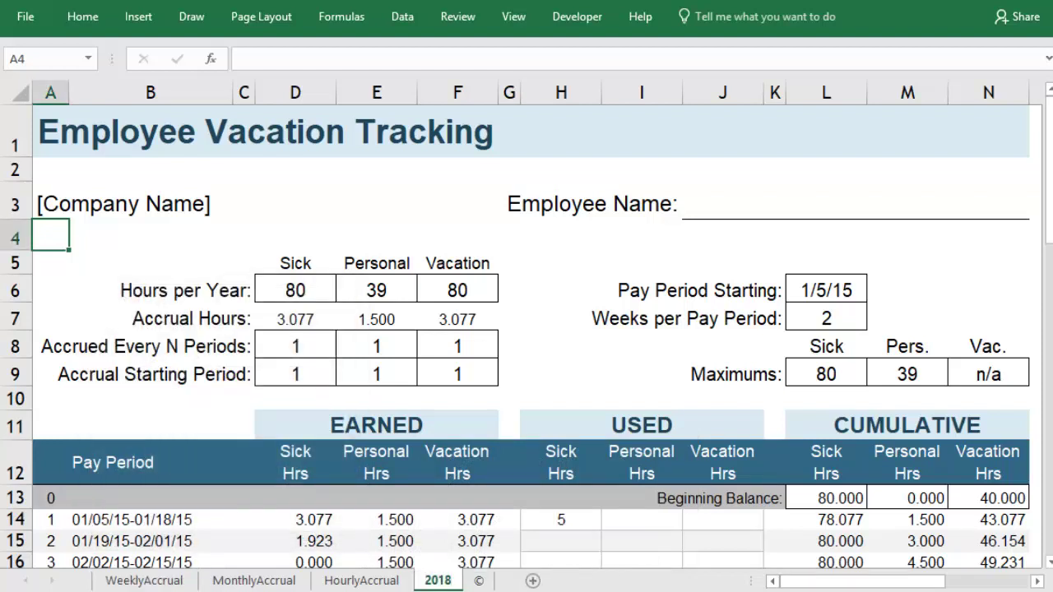
- Enter ABC Company as the company name and fill in the employee's name
click(51, 202)
text(ABC Company)
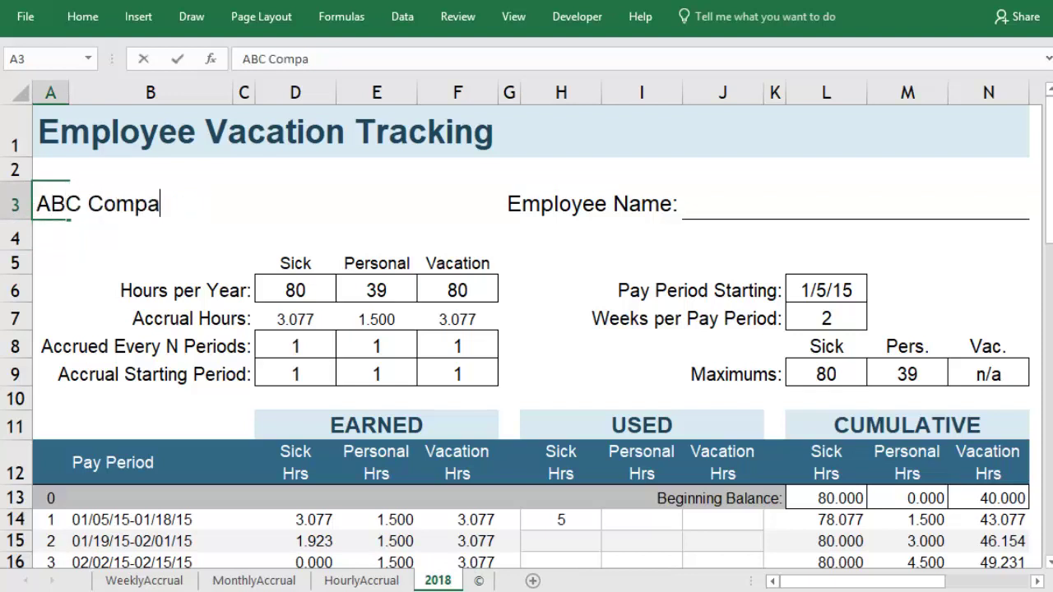
click(855, 202)
text(Dardhielle)
key(Return)
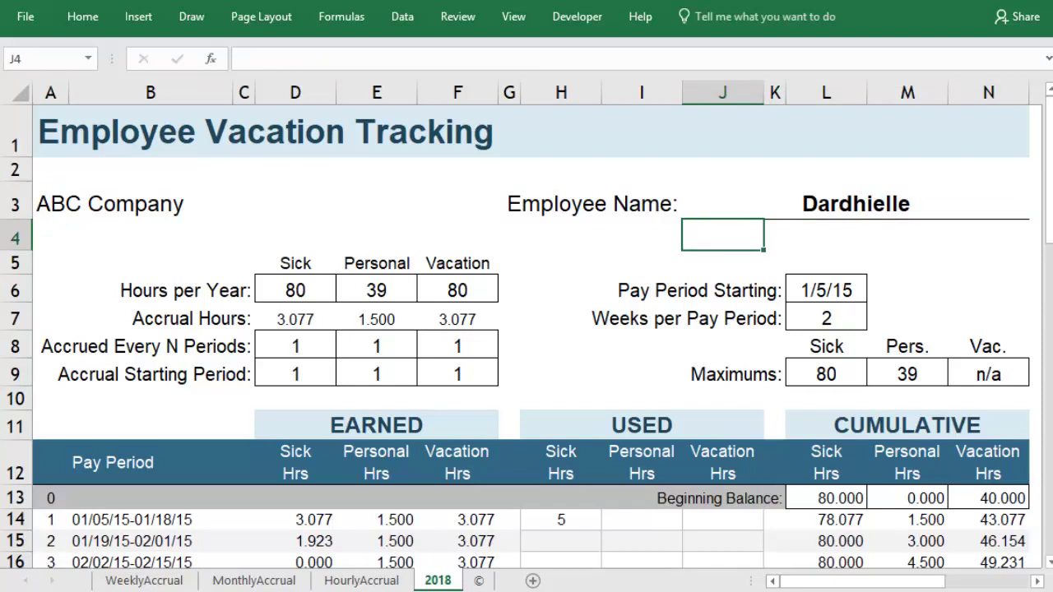
- Set the hours per year to 40 for Sick and 20 for Personal
click(296, 291)
text(40)
key(Tab)
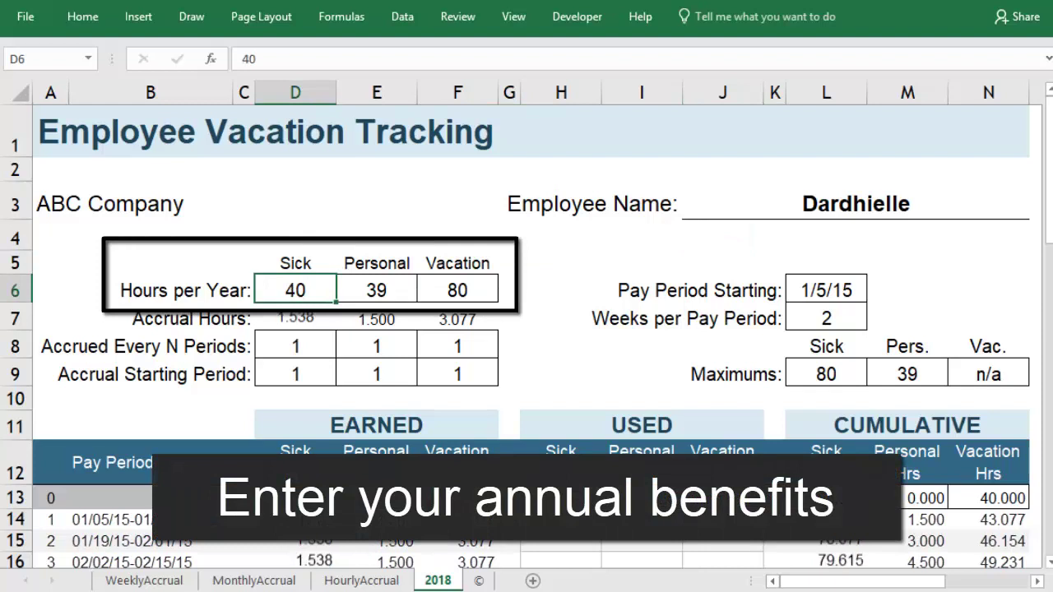
key(Tab)
text(20)
key(Tab)
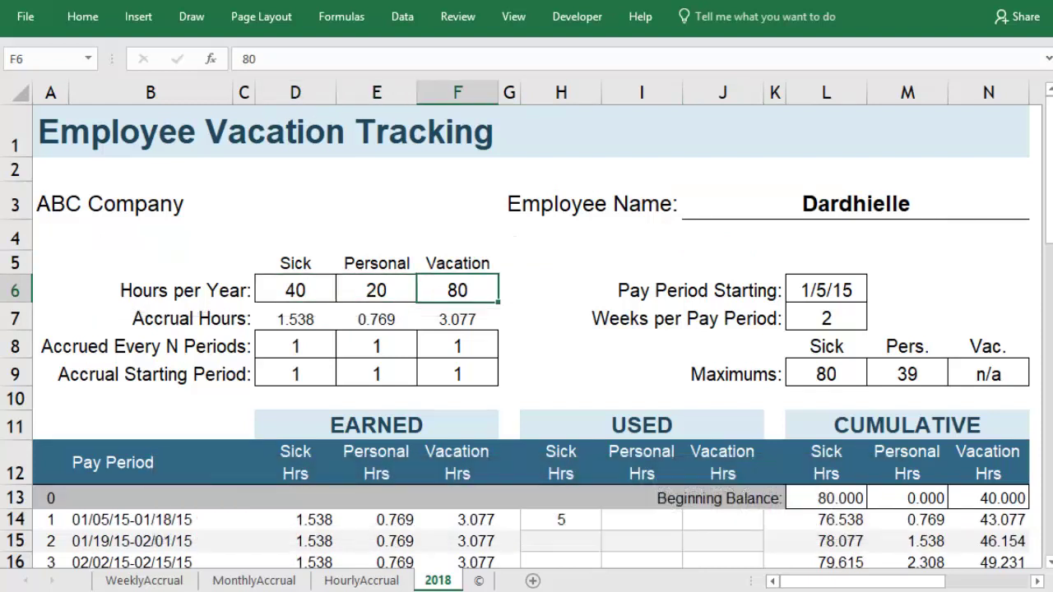
- Set the Pay Period Starting date to 10/1/2018
click(826, 291)
text(10/1)
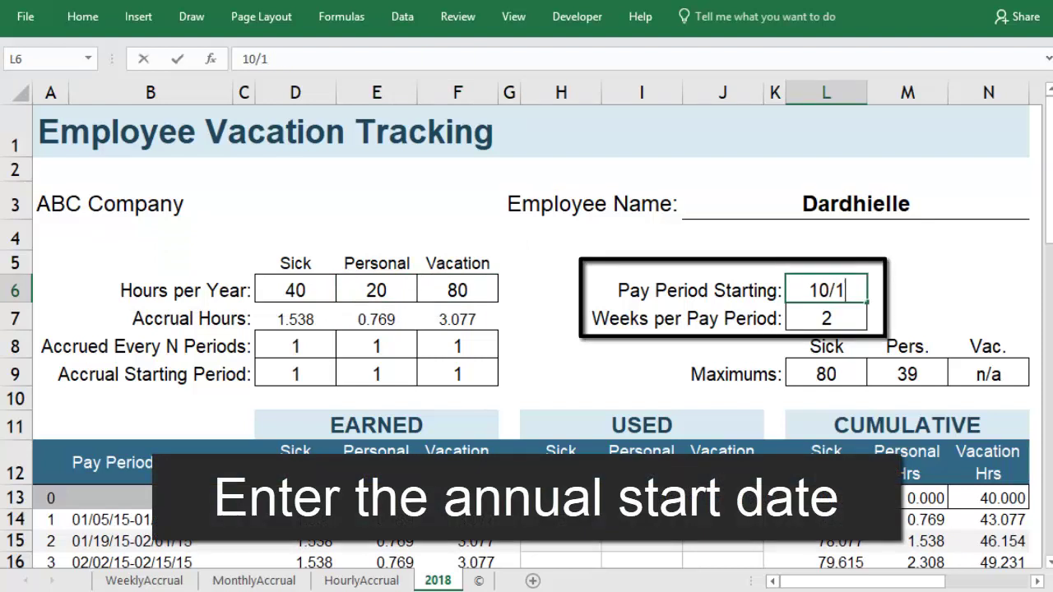
text(/2018)
key(Return)
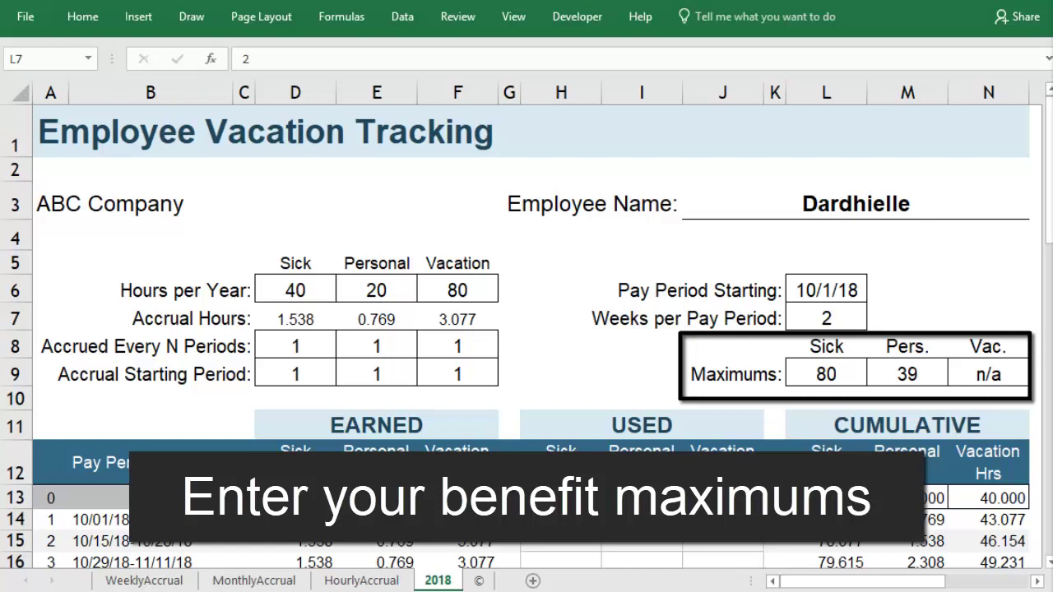
- Clear the Personal maximum and set the maximums to 20 for Sick and 120 for Vacation
click(907, 374)
key(Delete)
click(826, 374)
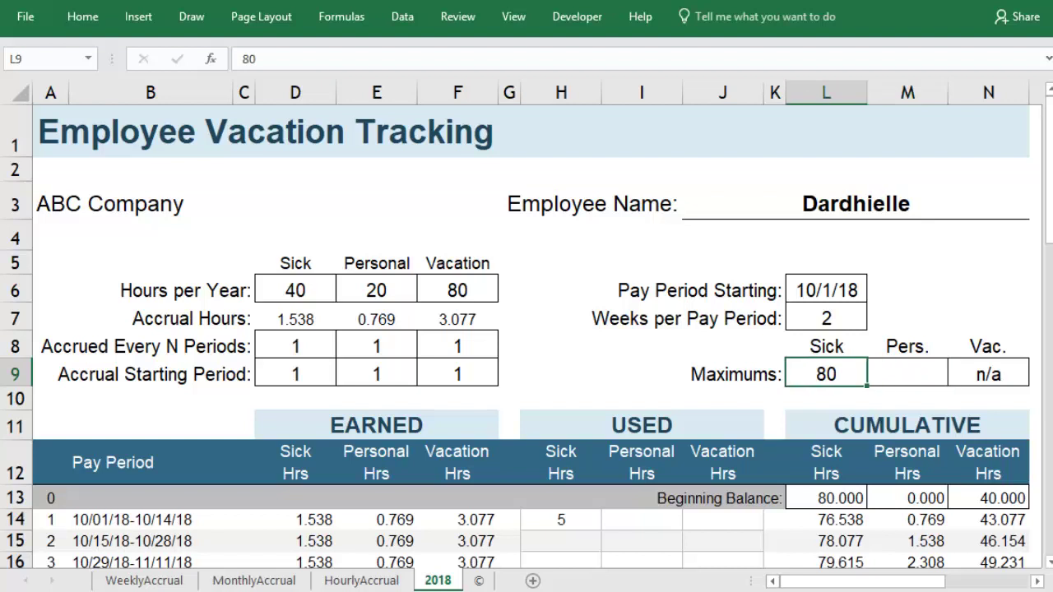
text(20)
key(Return)
click(987, 375)
text(120)
key(Return)
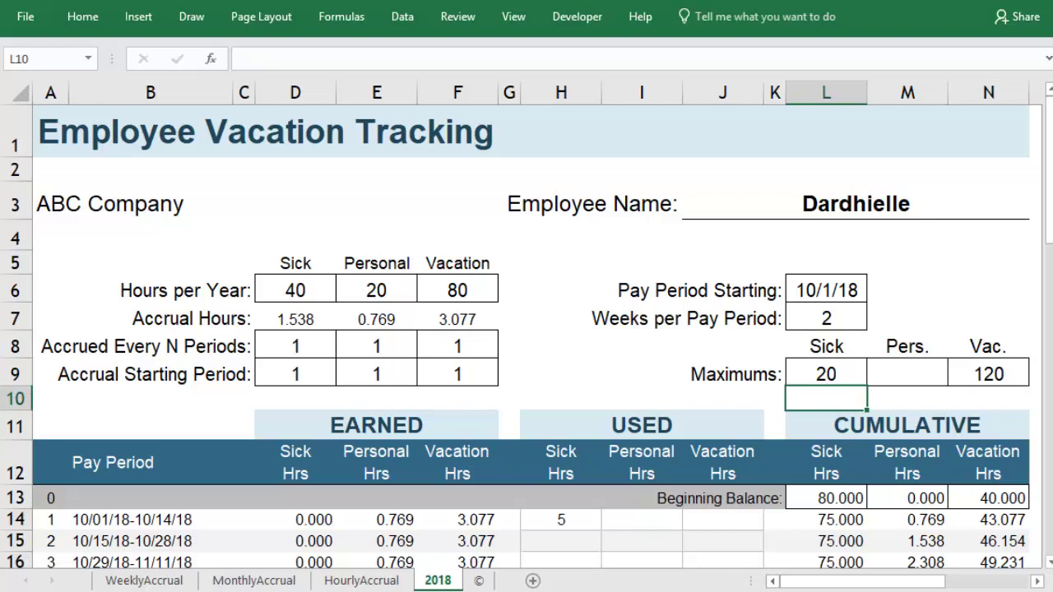
- Set the beginning balances to 10 Sick, 0 Personal and 3 Vacation hours
click(826, 499)
text(10)
key(Tab)
text(0)
key(Tab)
text(3)
key(Return)
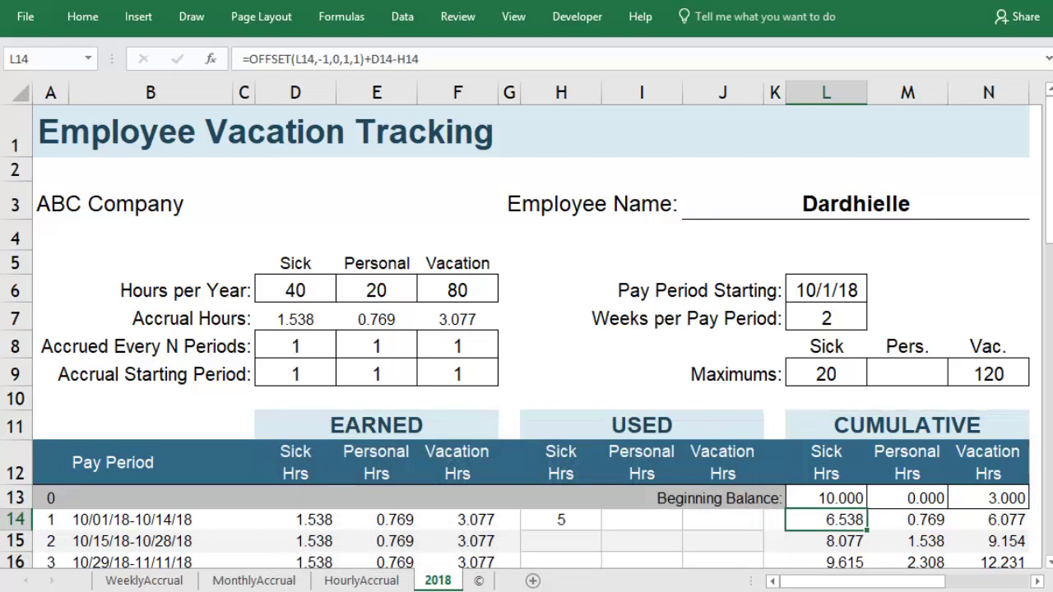
- Clear the used Sick hours for pay period 1
drag(1050, 162, 1050, 215)
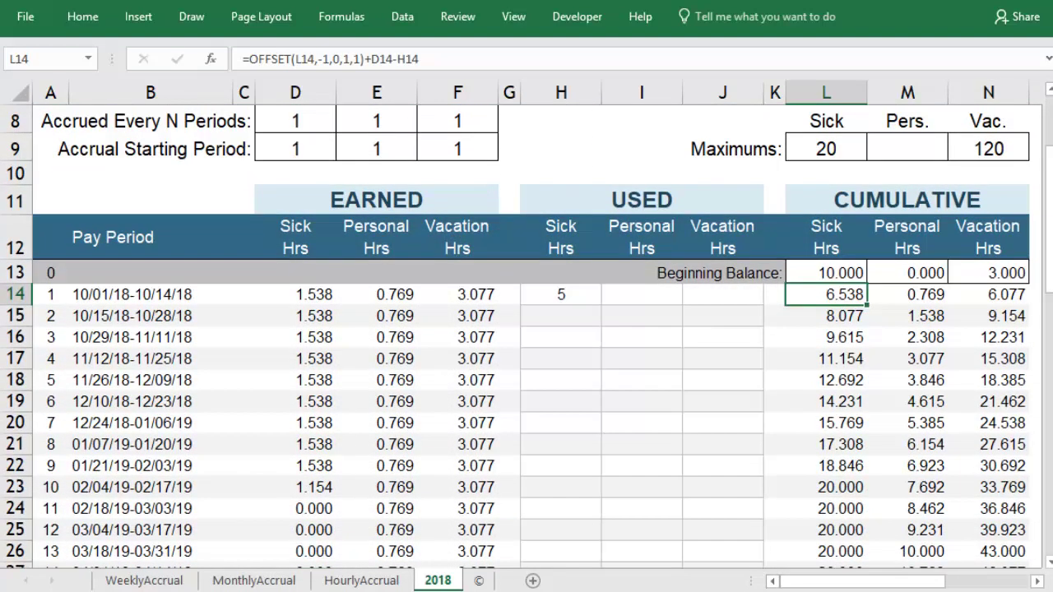
click(561, 295)
key(Delete)
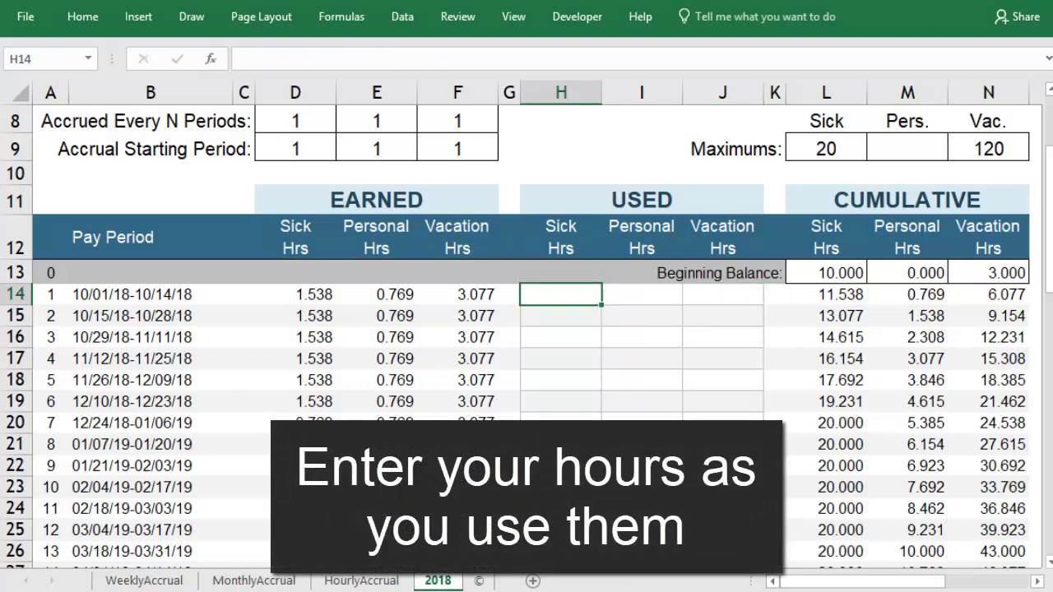
- Record used hours: 2 Personal in pay period 4, 4 Sick in period 6 and 16 Vacation in period 8
click(642, 358)
text(2)
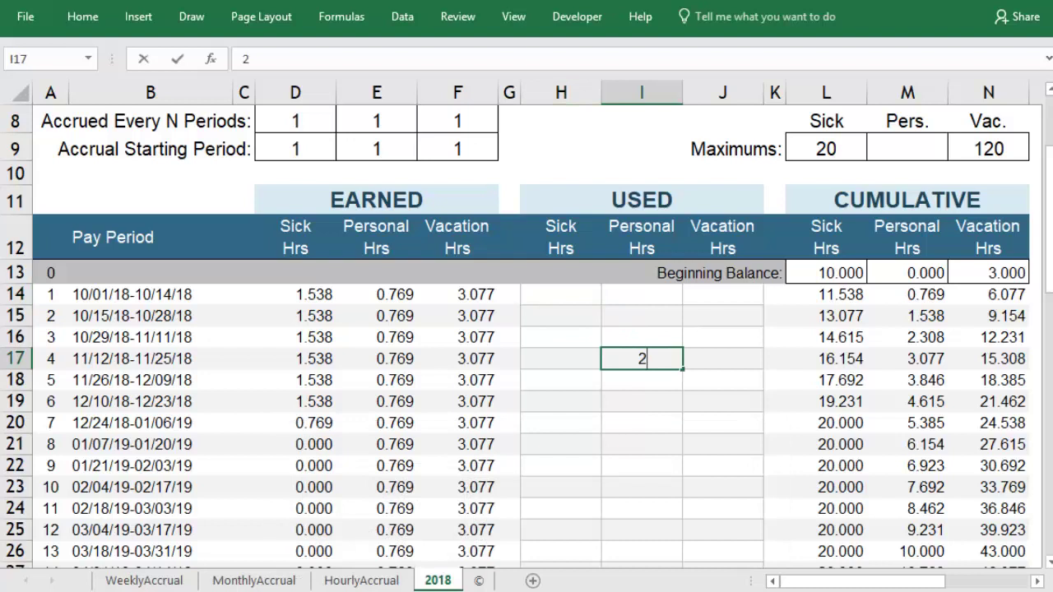
key(Return)
click(561, 402)
text(4)
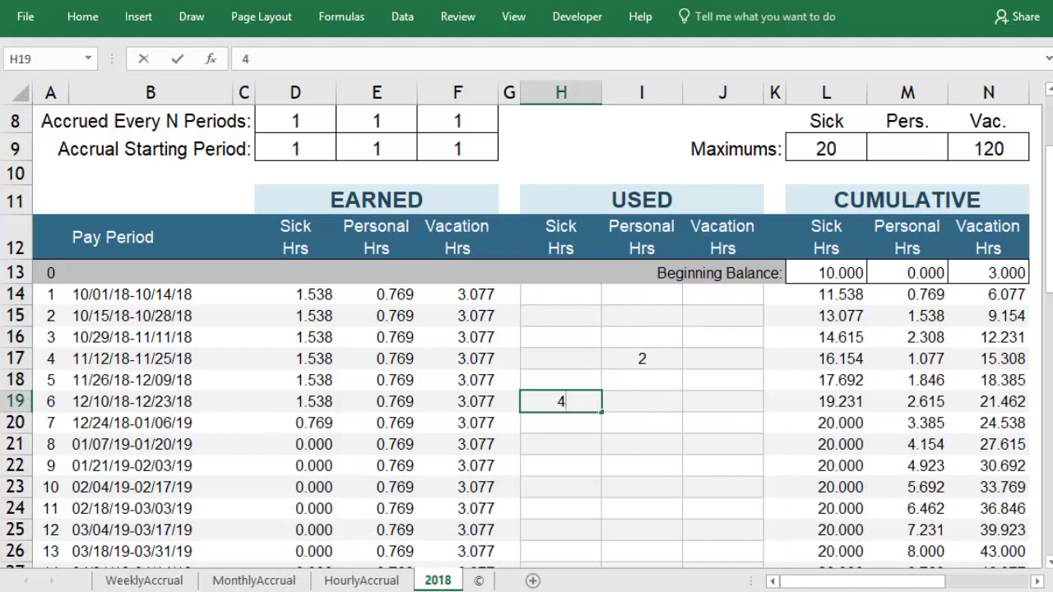
key(Return)
click(722, 444)
text(16)
key(Return)
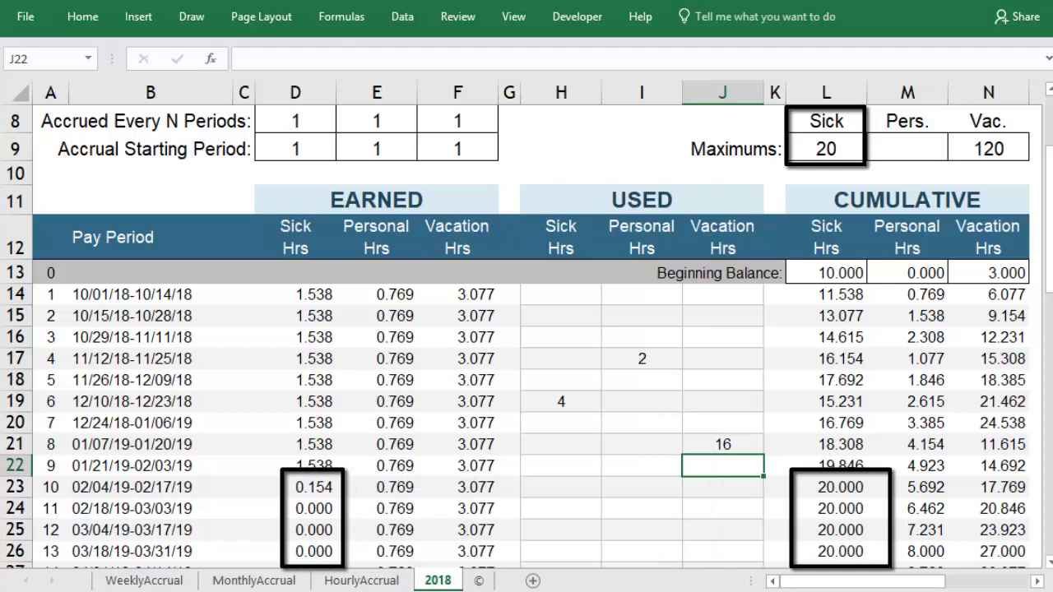
- Record 6 used Sick hours in pay period 12 (03/04/19-03/17/19)
click(561, 531)
text(6)
key(Return)
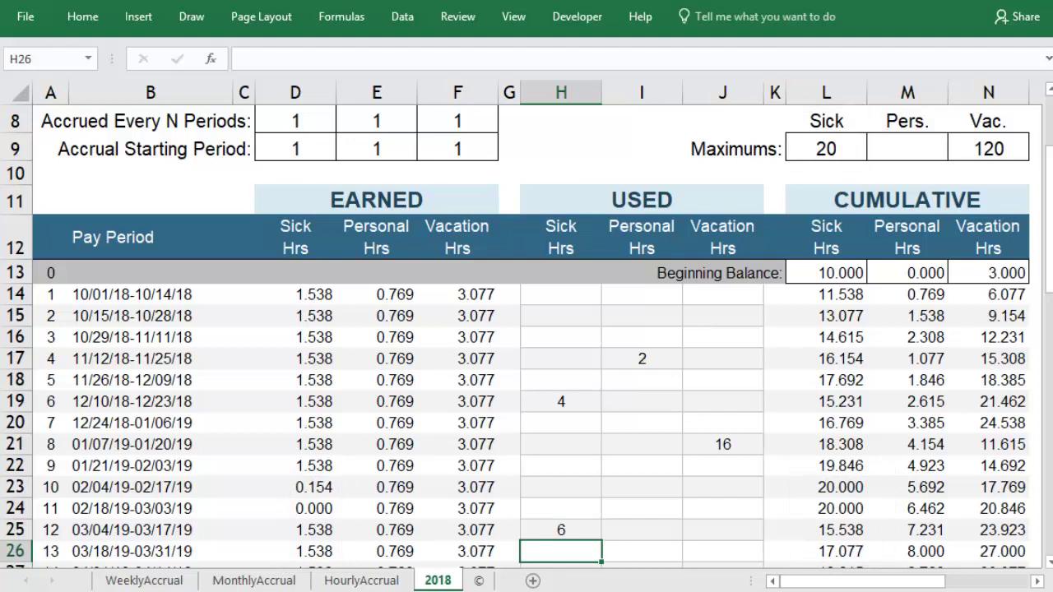
- Clear the earned hours for pay periods 1 to 7 and enter 1 Sick, 0.5 Personal and 2.5 Vacation earned hours in period 7
drag(457, 422, 295, 294)
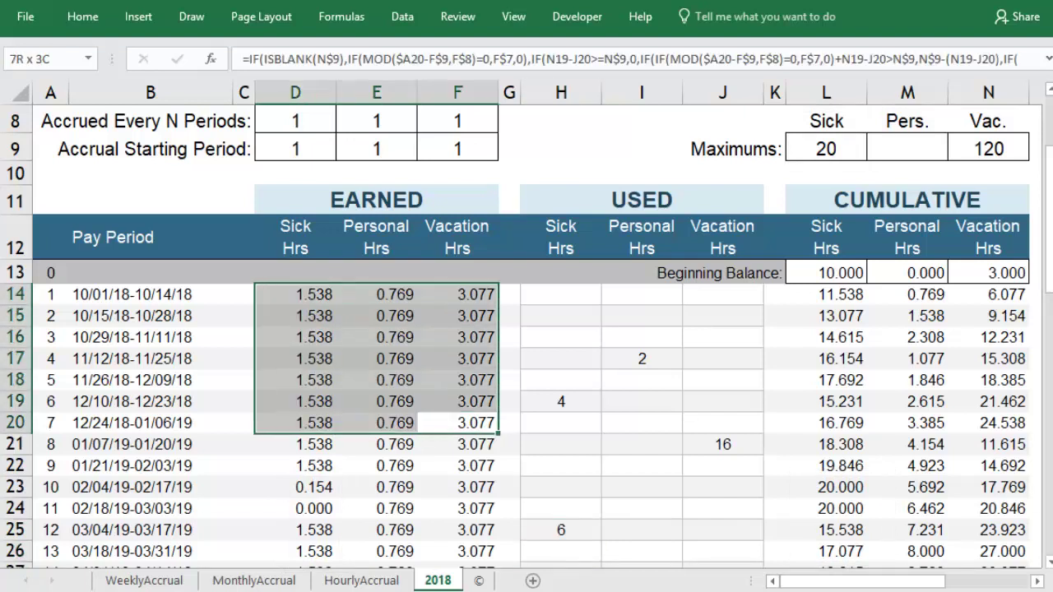
key(Delete)
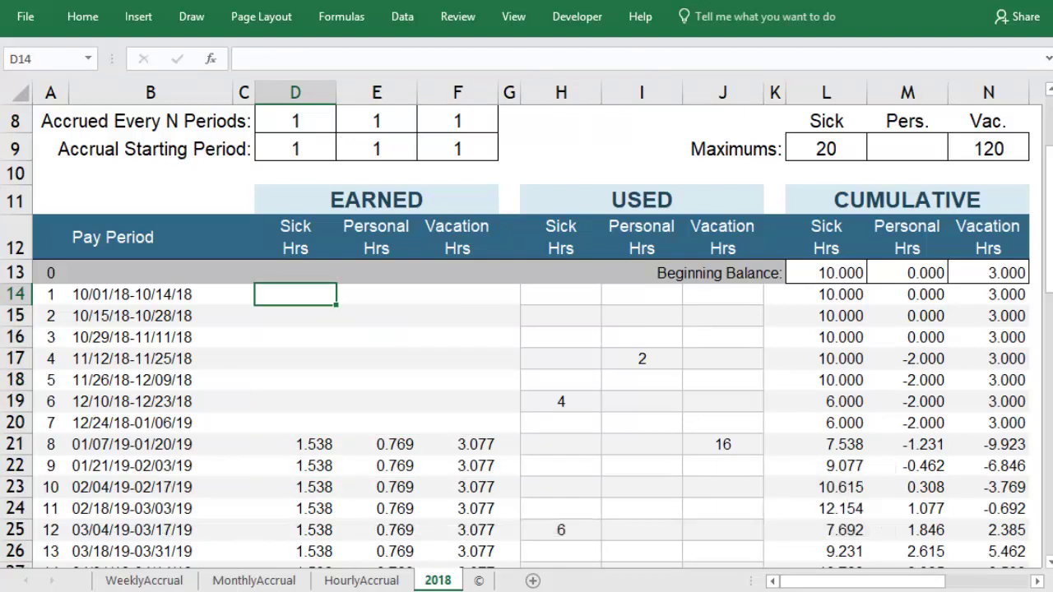
key(Down)
key(Down)
key(Down)
key(Down)
key(Down)
key(Down)
text(1)
key(Tab)
text(0.5)
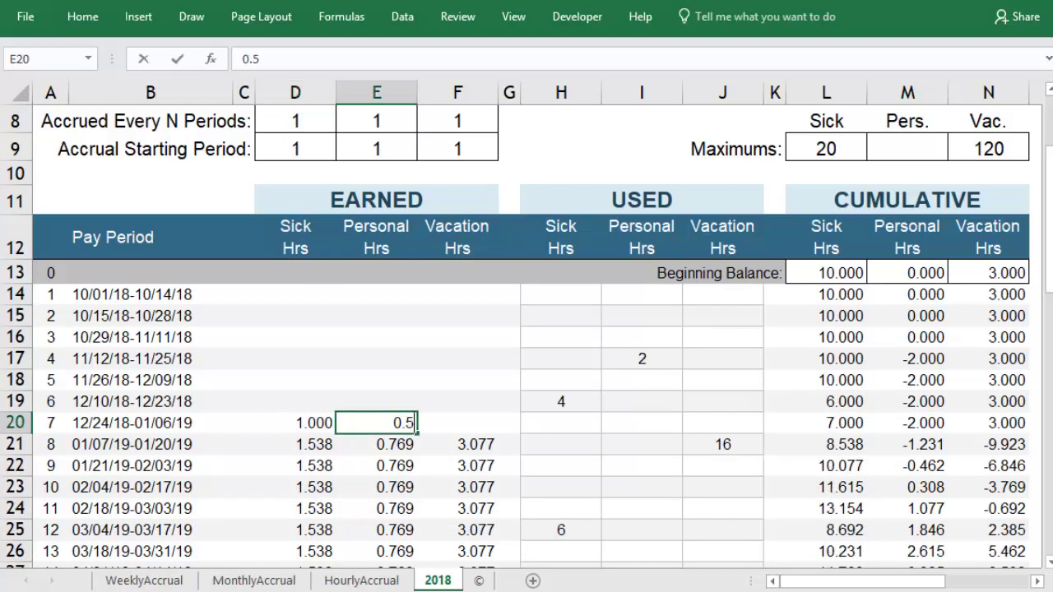
key(Tab)
text(2.5)
key(Return)
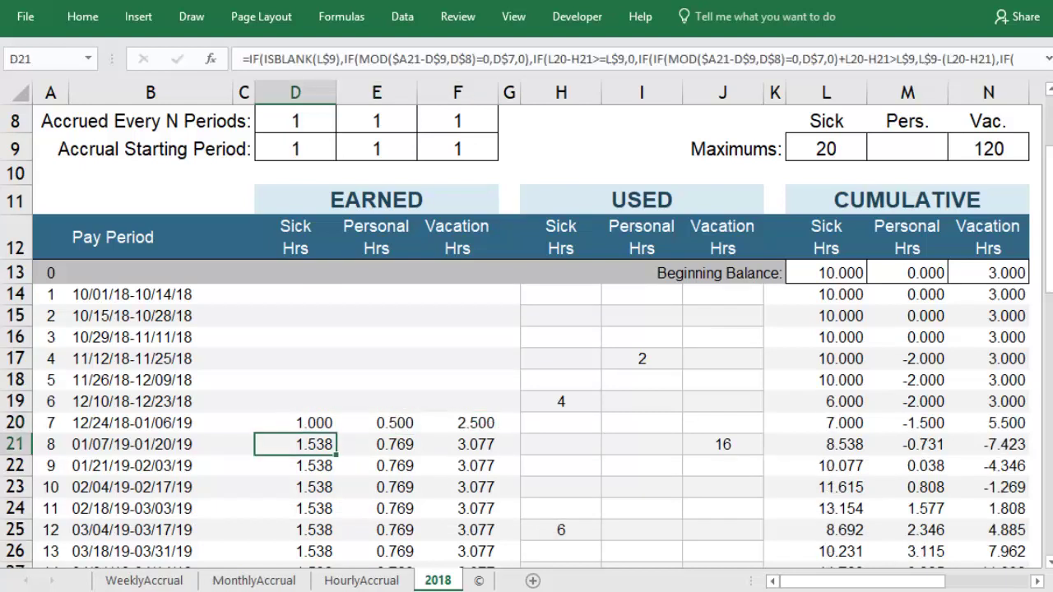
- Create a copy of the 2018 worksheet before the © sheet and rename the copy as 2019
right_click(436, 580)
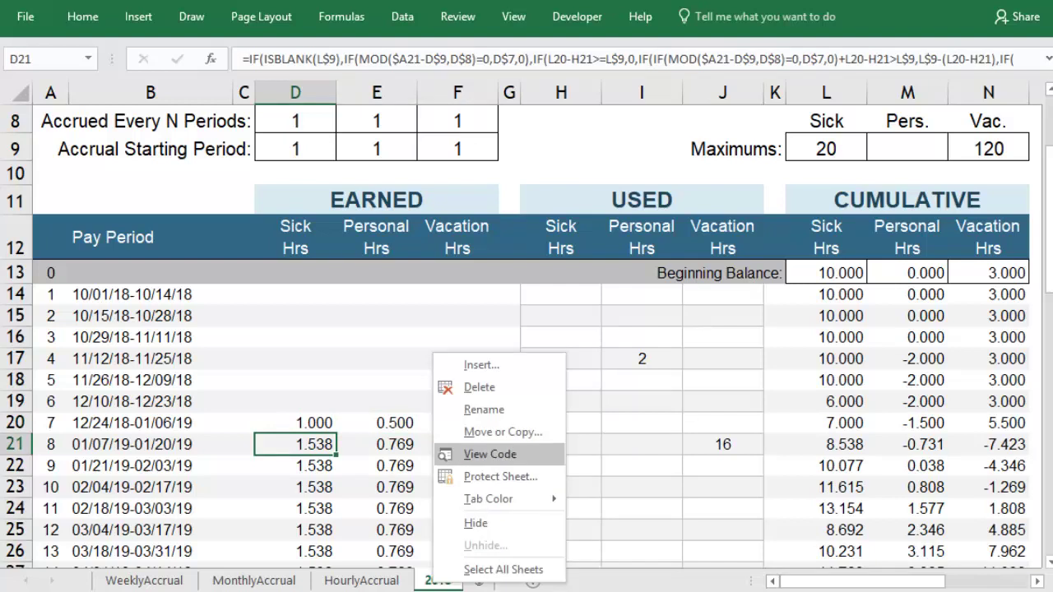
click(461, 430)
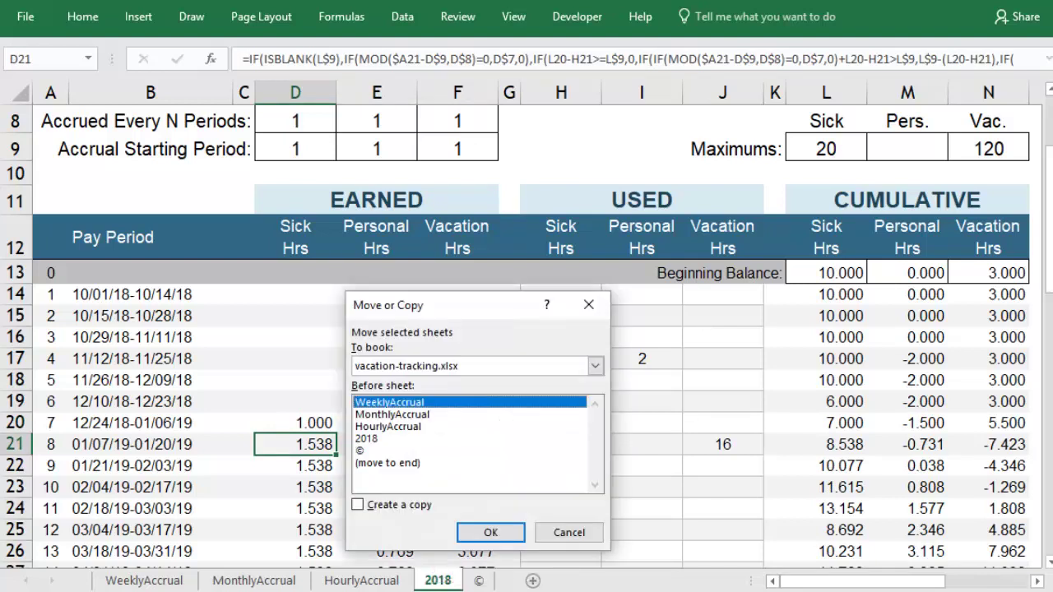
click(428, 451)
click(358, 505)
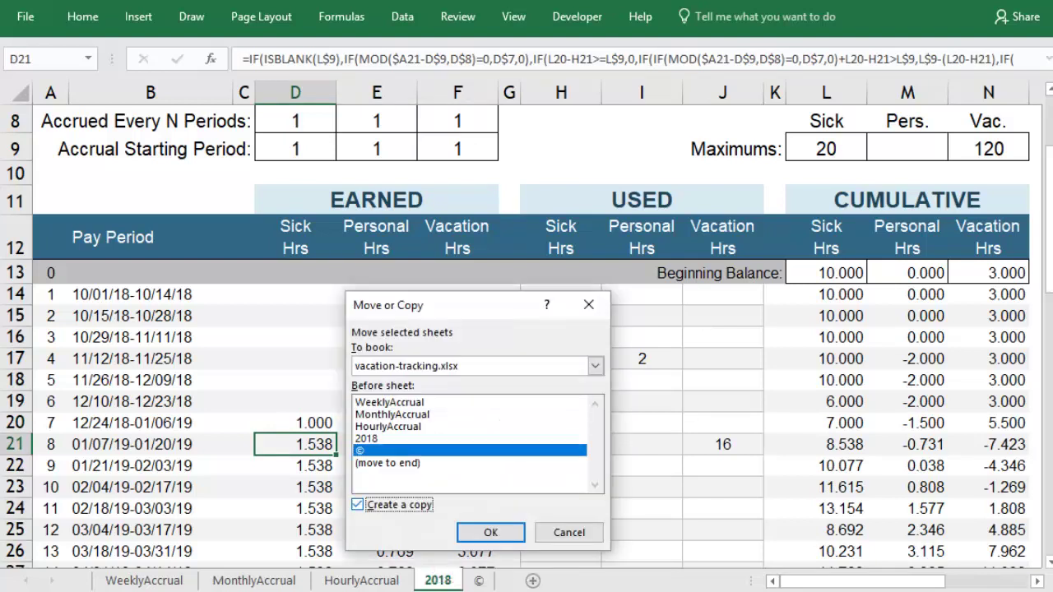
click(490, 533)
double_click(494, 581)
text(2019)
key(Return)
- Clear all recorded used hours on the 2019 sheet and restore the earned-hours formulas for pay periods 1 to 7
drag(561, 529, 722, 359)
key(Delete)
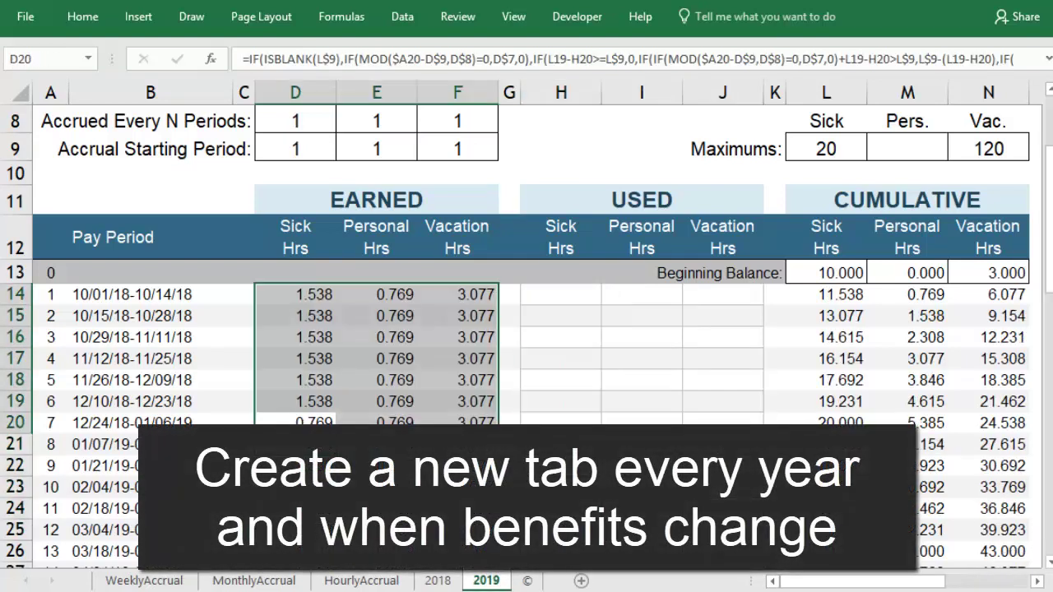
- Set the Pay Period Starting date to 10/1/2019 and the beginning balances to 20 Sick, 13.885 Personal and 51.038 Vacation hours
scroll(526, 329, up, 3)
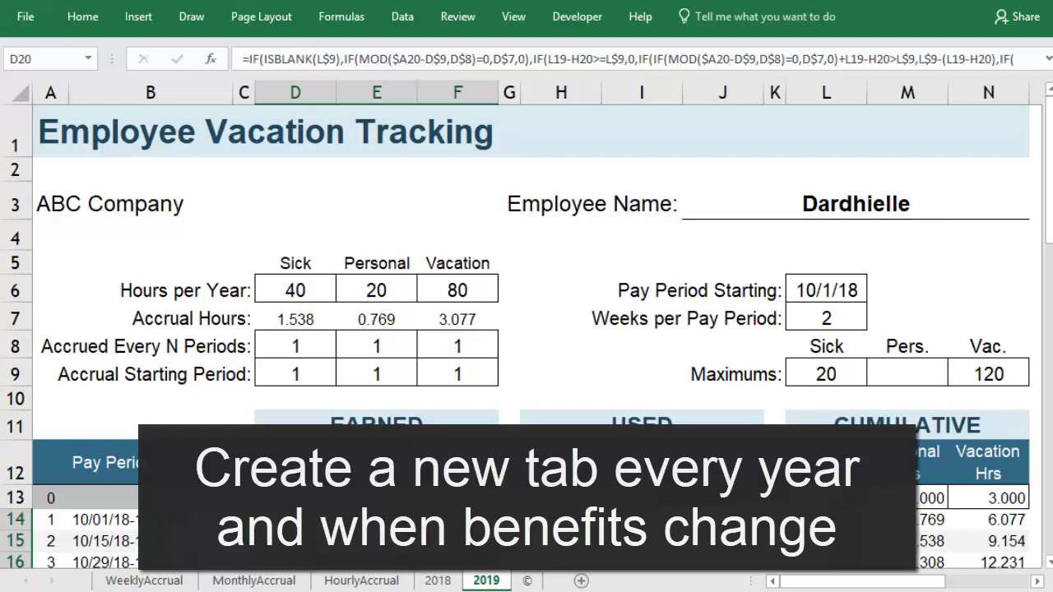
click(813, 290)
text(10/1/2019)
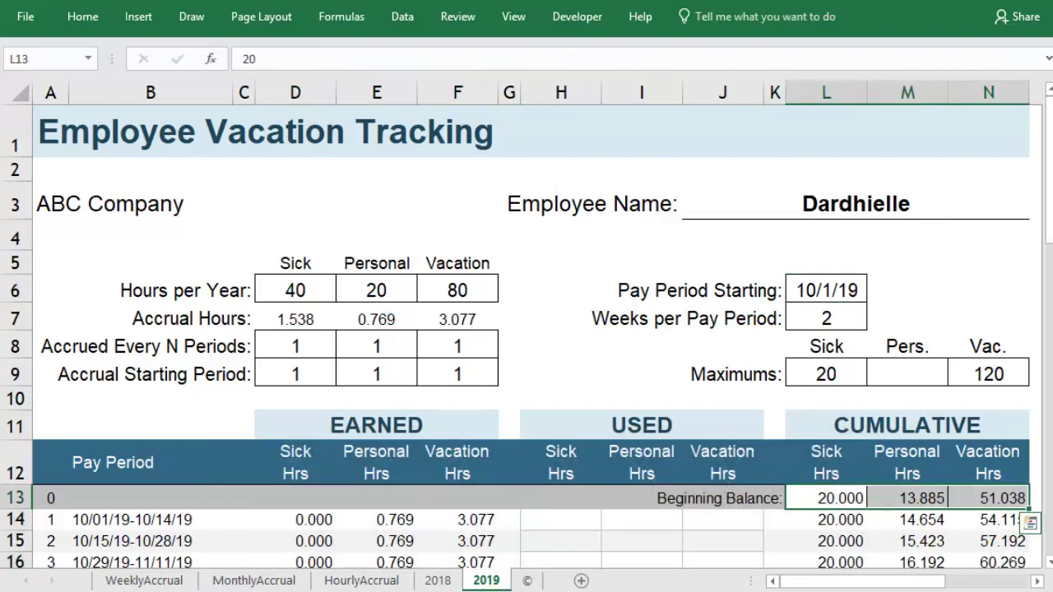
click(825, 520)
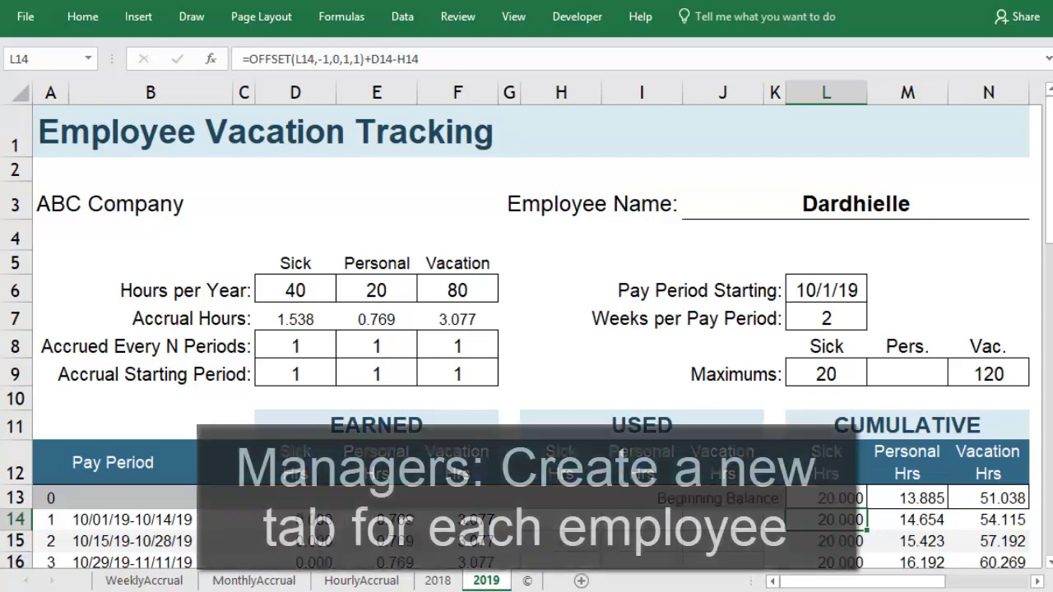
- Rename the 2019 worksheet after another employee and enter the same first name in the Employee Name field
double_click(486, 581)
text(Subbu)
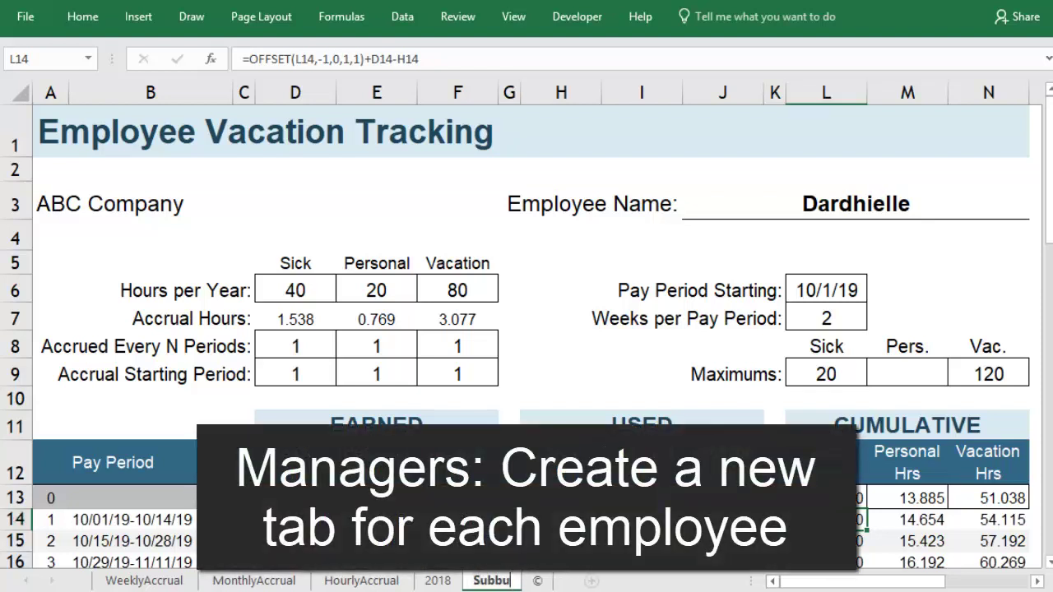
key(Return)
click(856, 204)
text(Subbu)
key(Return)
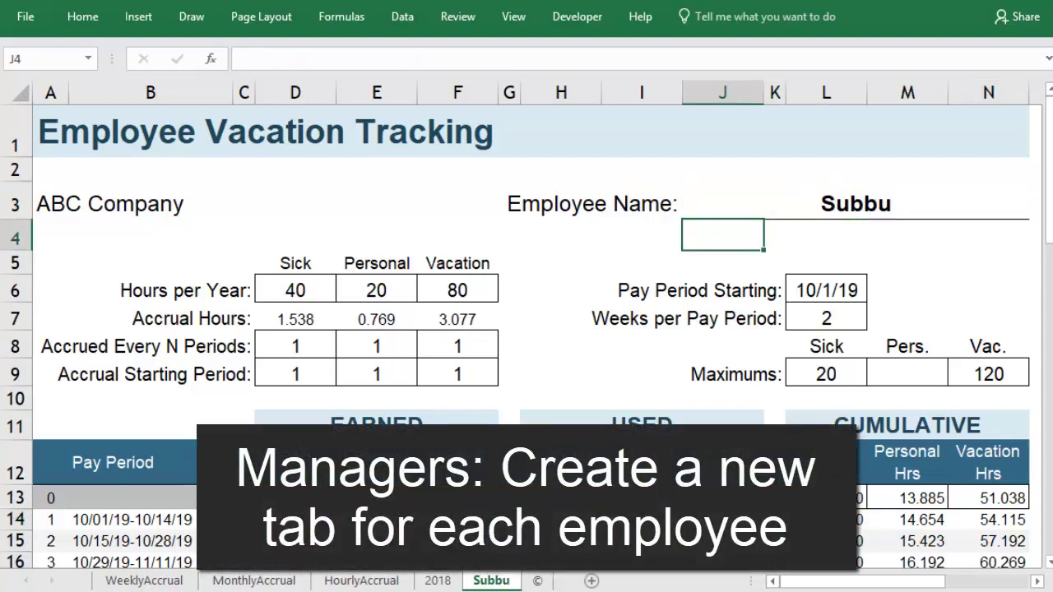
- Set both the Sick maximum and the Sick hours per year to 30
click(826, 374)
text(30)
key(Return)
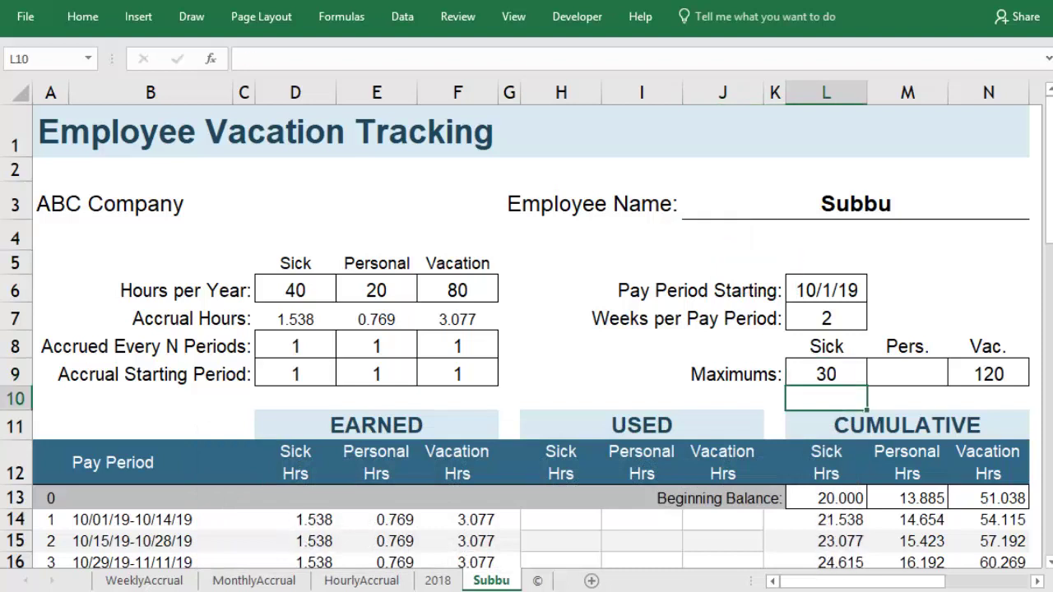
click(296, 290)
text(30)
key(Return)
- Set the Sick beginning balance to 15
click(826, 498)
text(15)
key(Return)
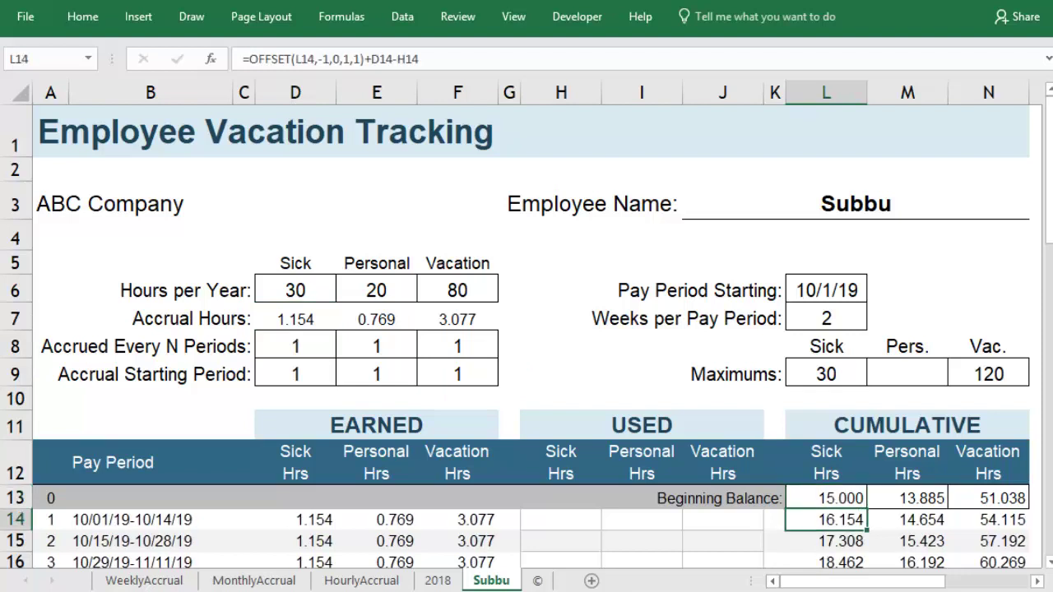